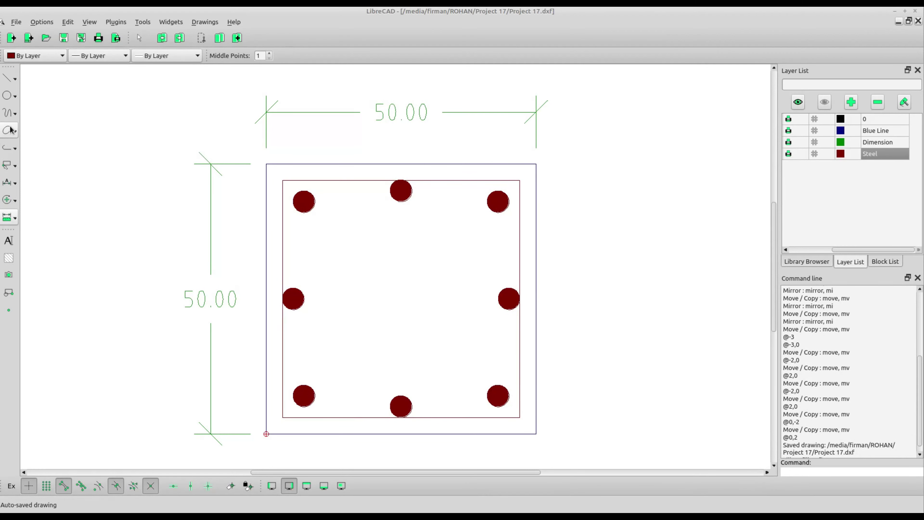
Set the fillet radius to 10 and round the stirrup's top-left and top-right corners.
{"action": "left_click", "coordinate": [12, 203]}
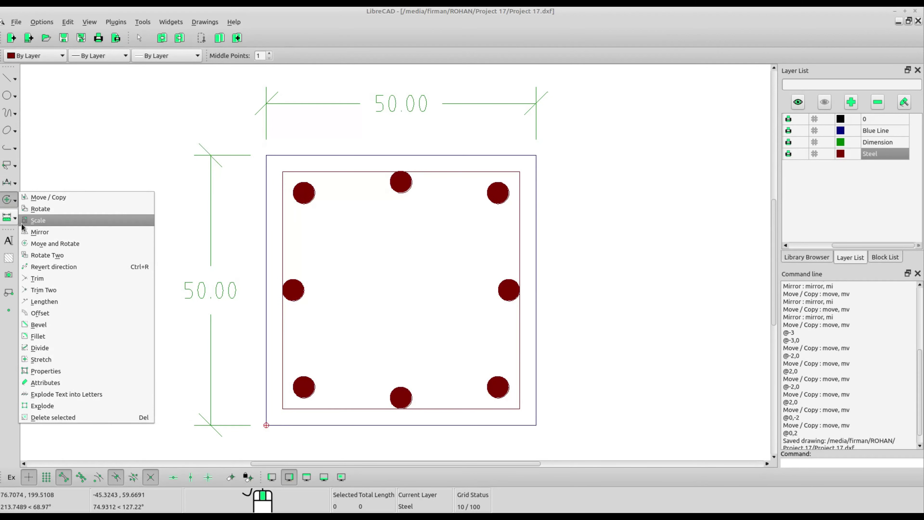
{"action": "left_click", "coordinate": [45, 338]}
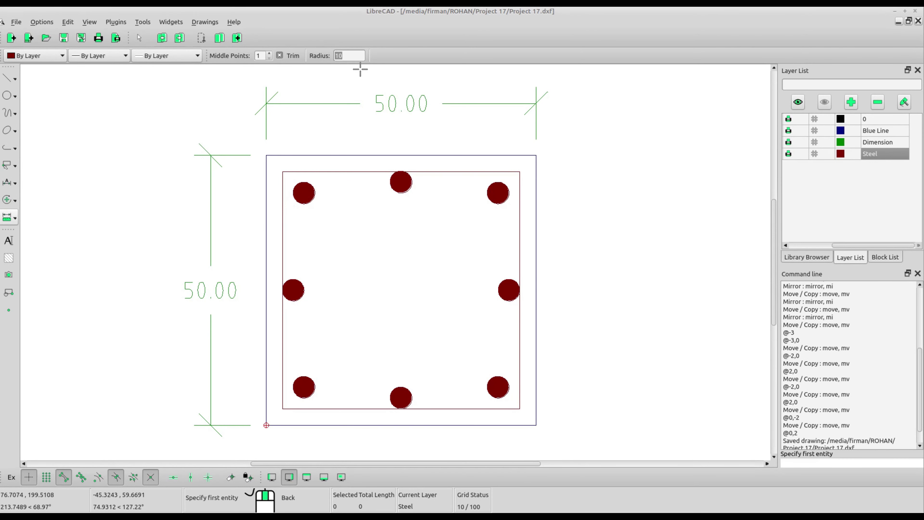
{"action": "type", "text": "10"}
{"action": "left_click", "coordinate": [286, 206]}
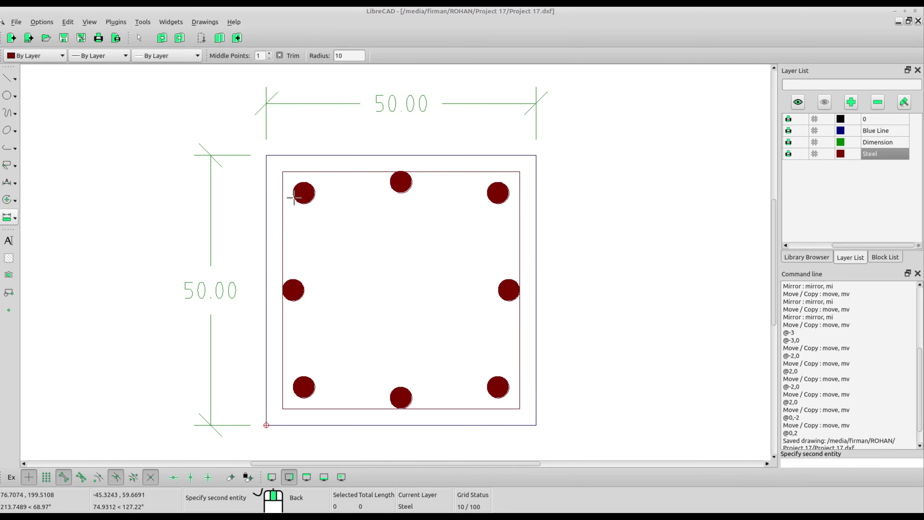
{"action": "left_click", "coordinate": [323, 172]}
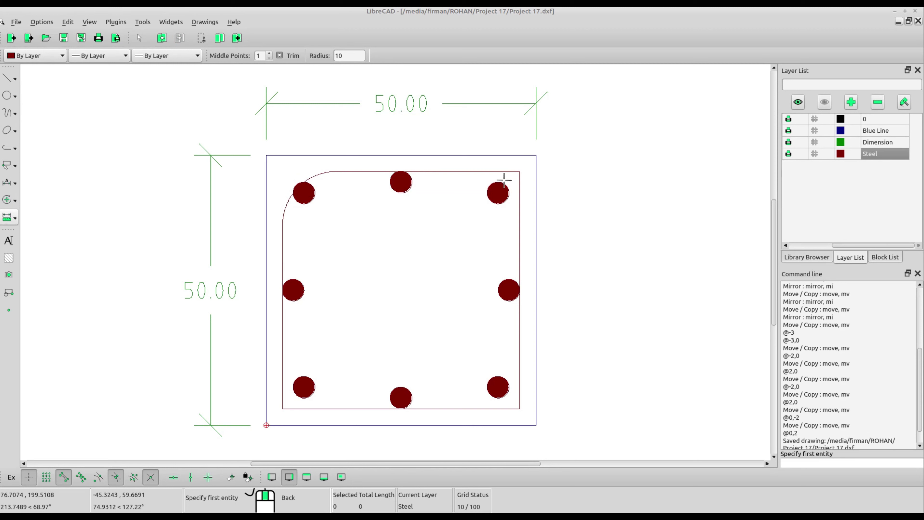
{"action": "left_click", "coordinate": [497, 172]}
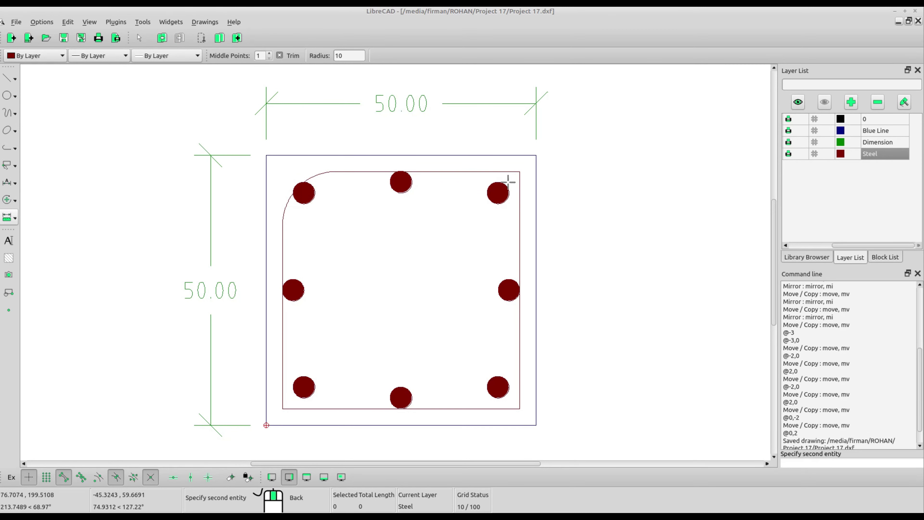
{"action": "left_click", "coordinate": [518, 201]}
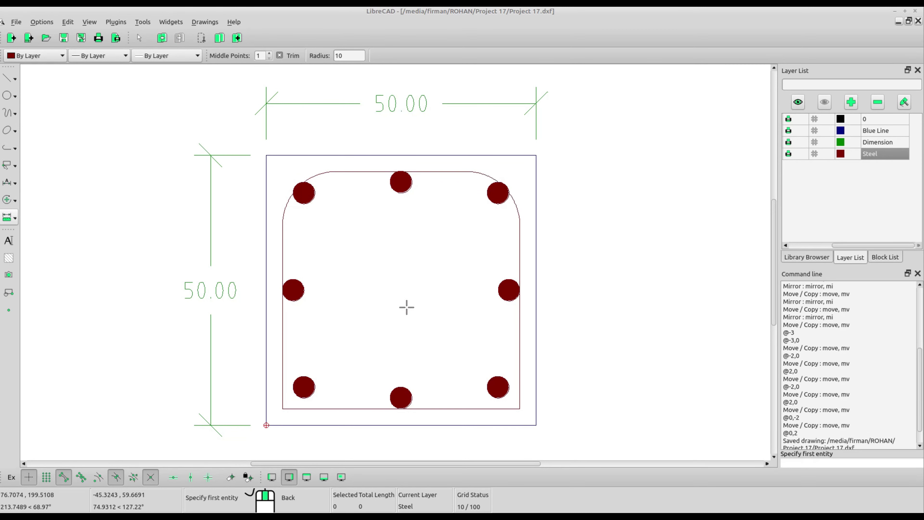
Round the stirrup's bottom-left and bottom-right corners with the same radius-10 fillet.
{"action": "left_click", "coordinate": [319, 408]}
{"action": "left_click", "coordinate": [283, 375]}
{"action": "left_click", "coordinate": [473, 408]}
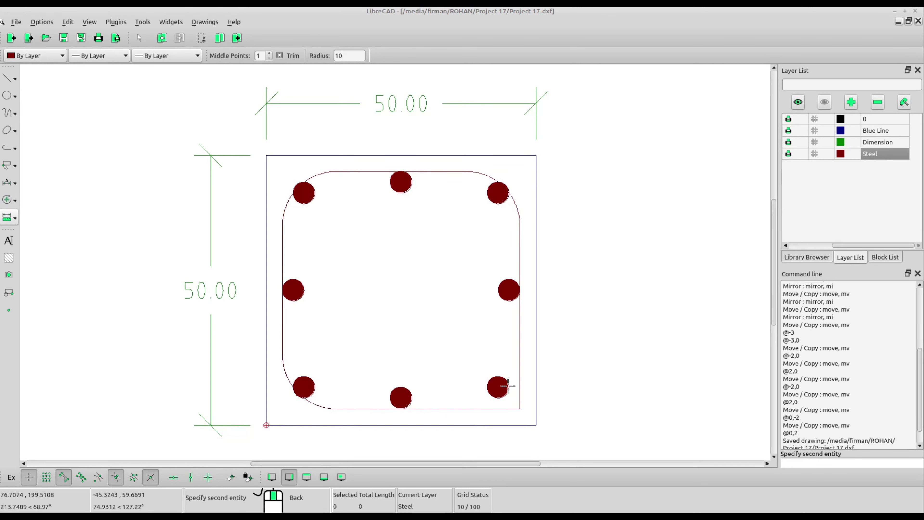
{"action": "left_click", "coordinate": [519, 368]}
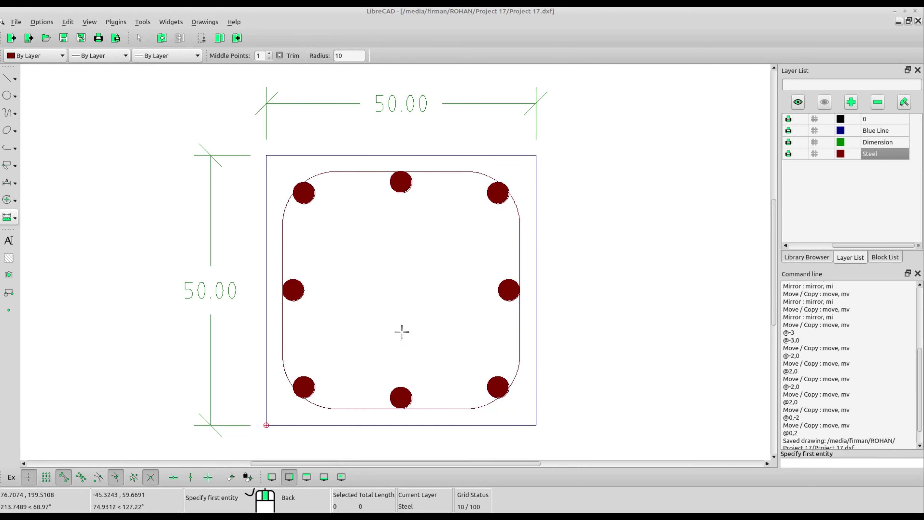
{"action": "right_click", "coordinate": [397, 278]}
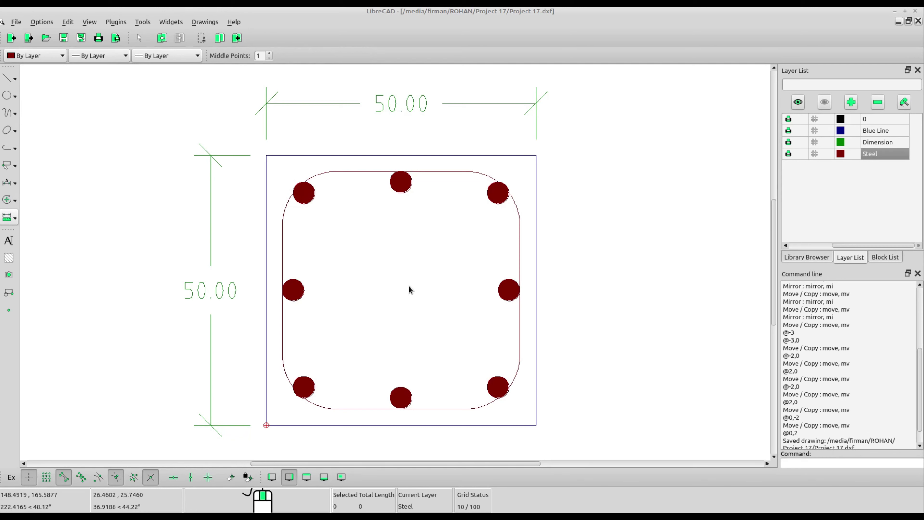
Set up an angled line at -45° with length 10, with snapping onto existing lines.
{"action": "left_click", "coordinate": [7, 83]}
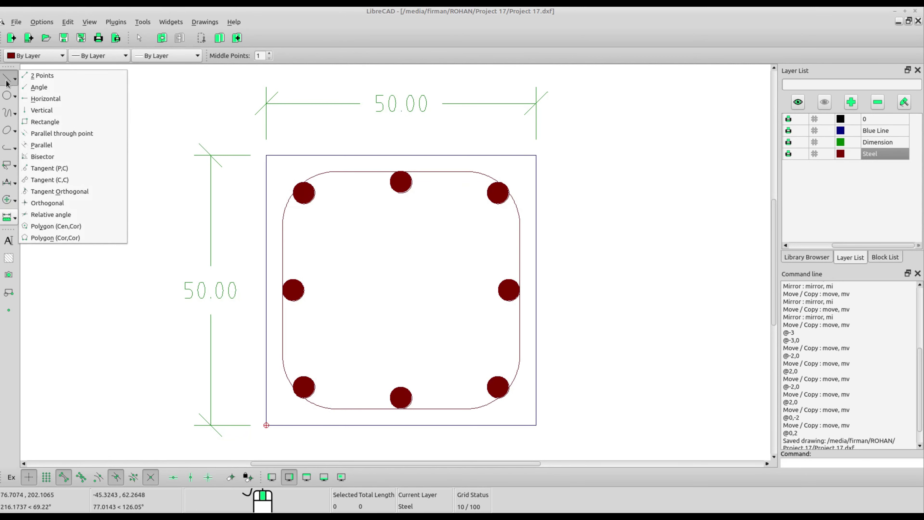
{"action": "left_click", "coordinate": [37, 87]}
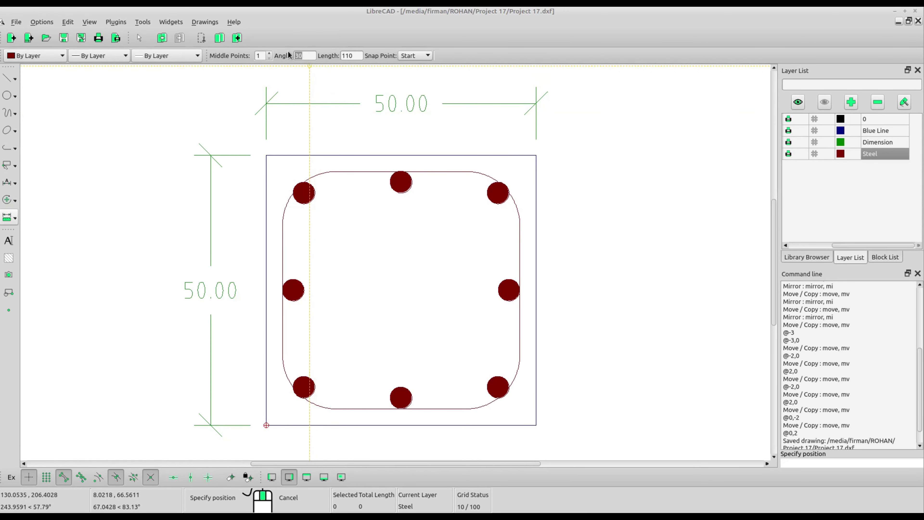
{"action": "type", "text": "-45"}
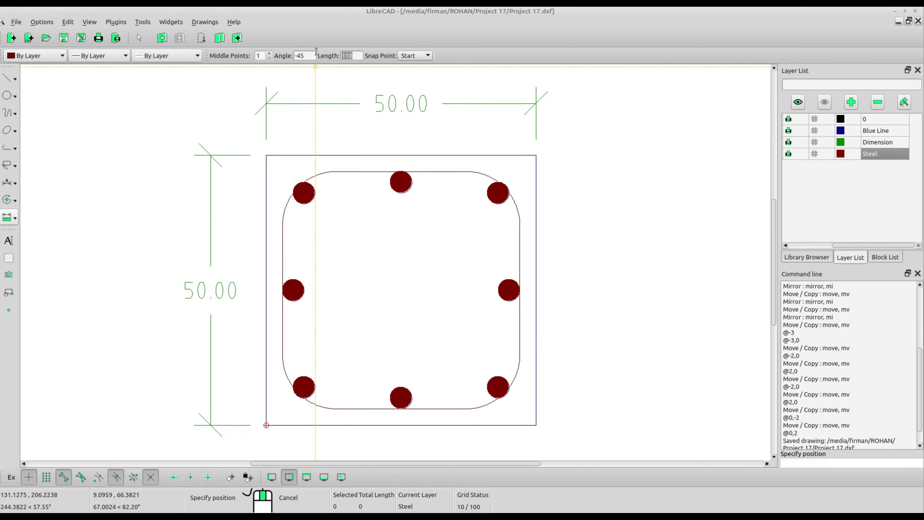
{"action": "type", "text": "0"}
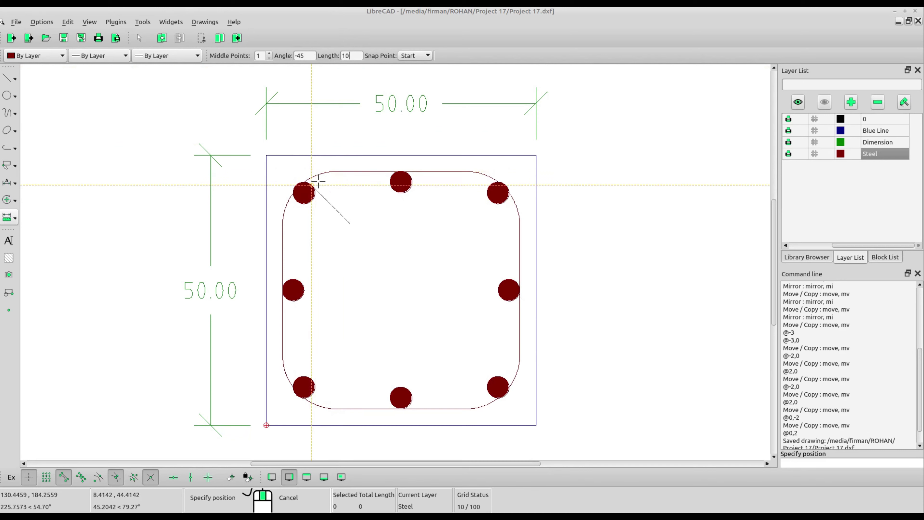
{"action": "left_click", "coordinate": [81, 477]}
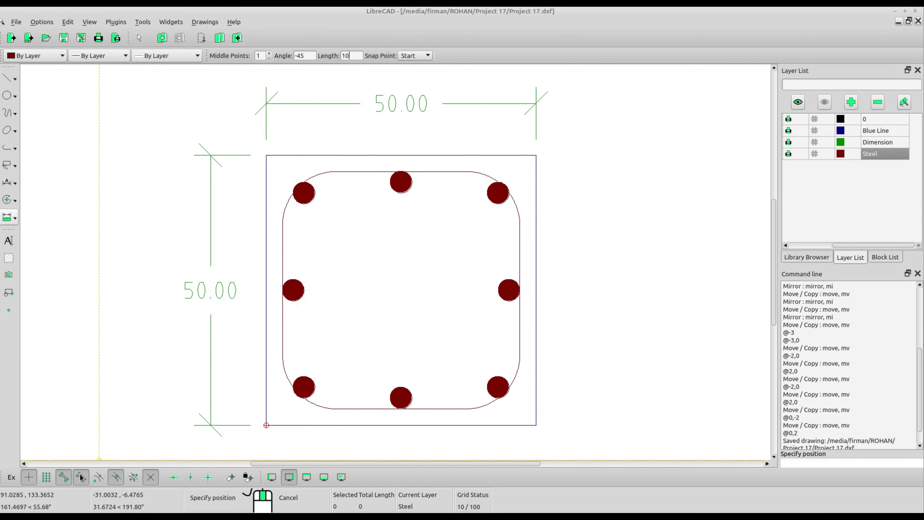
{"action": "left_click", "coordinate": [115, 477]}
{"action": "left_click", "coordinate": [150, 477]}
{"action": "left_click", "coordinate": [67, 476]}
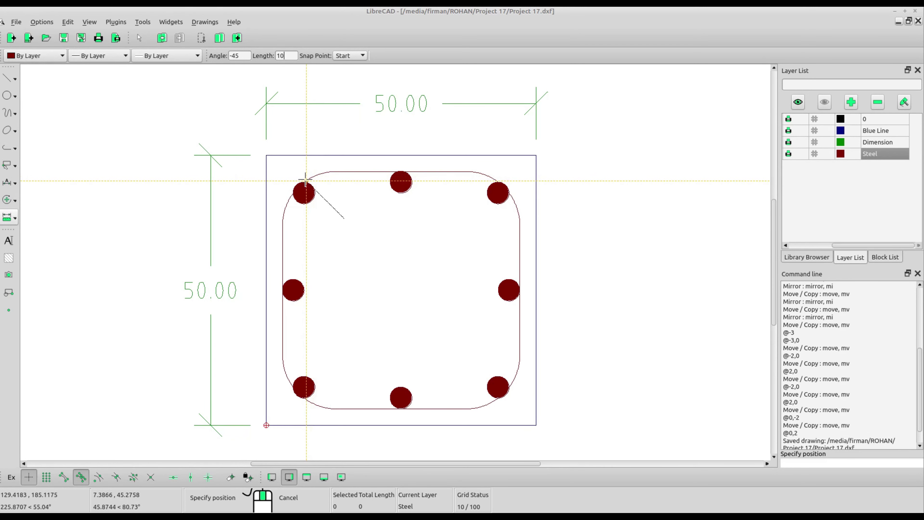
Draw the two -45° hook lines at the top-left bar.
{"action": "left_click", "coordinate": [306, 180]}
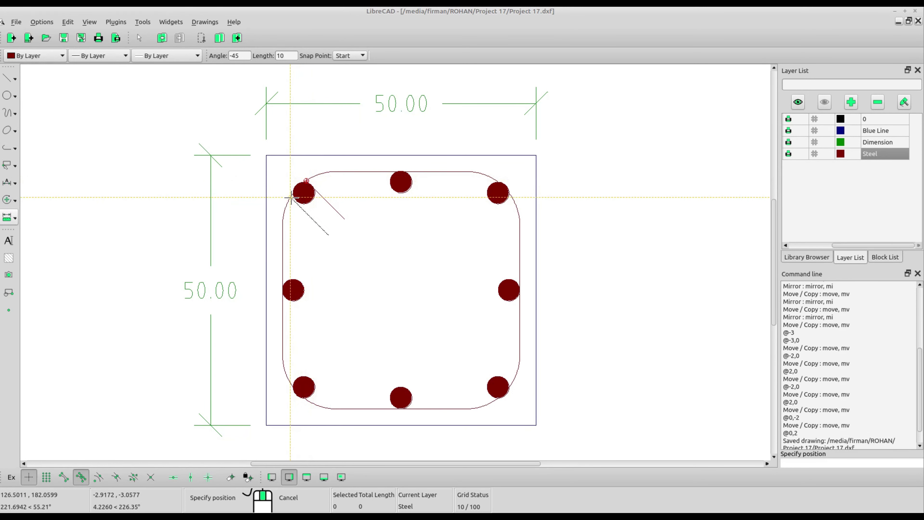
{"action": "left_click", "coordinate": [291, 196]}
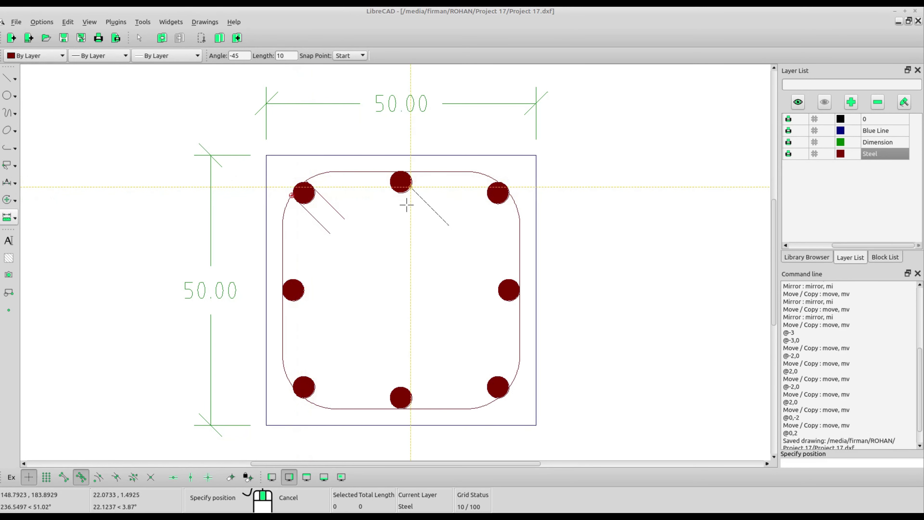
{"action": "right_click", "coordinate": [365, 231]}
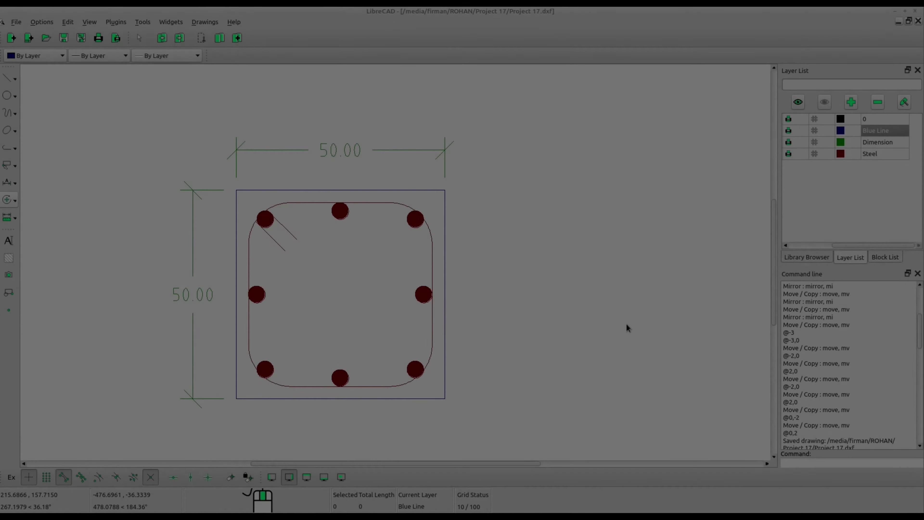
Frame the village street map and start a fillet with radius 4.
{"action": "middle_click_drag", "start_coordinate": [625, 324], "coordinate": [309, 315]}
{"action": "scroll", "coordinate": [338, 285], "scroll_direction": "down", "scroll_amount": 3}
{"action": "scroll", "coordinate": [338, 284], "scroll_direction": "down", "scroll_amount": 2}
{"action": "middle_click_drag", "start_coordinate": [544, 331], "coordinate": [293, 322]}
{"action": "middle_click_drag", "start_coordinate": [727, 335], "coordinate": [377, 271]}
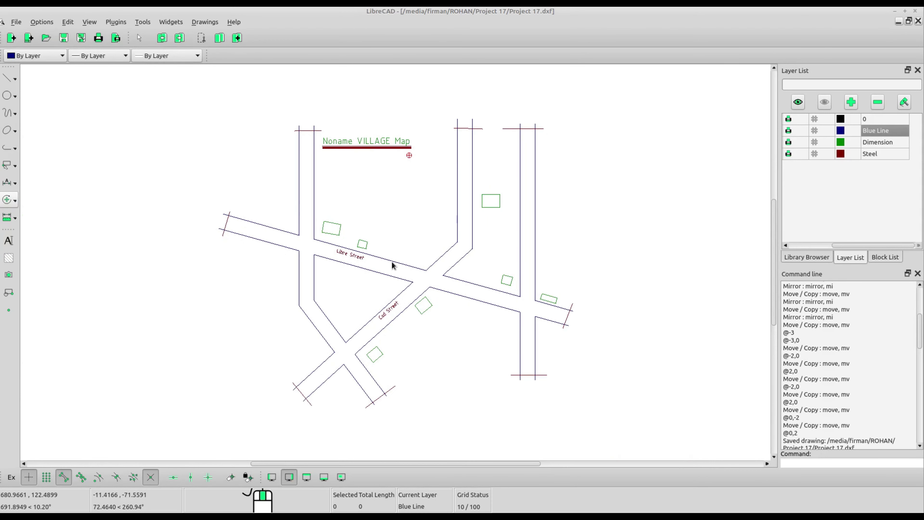
{"action": "right_click", "coordinate": [402, 219]}
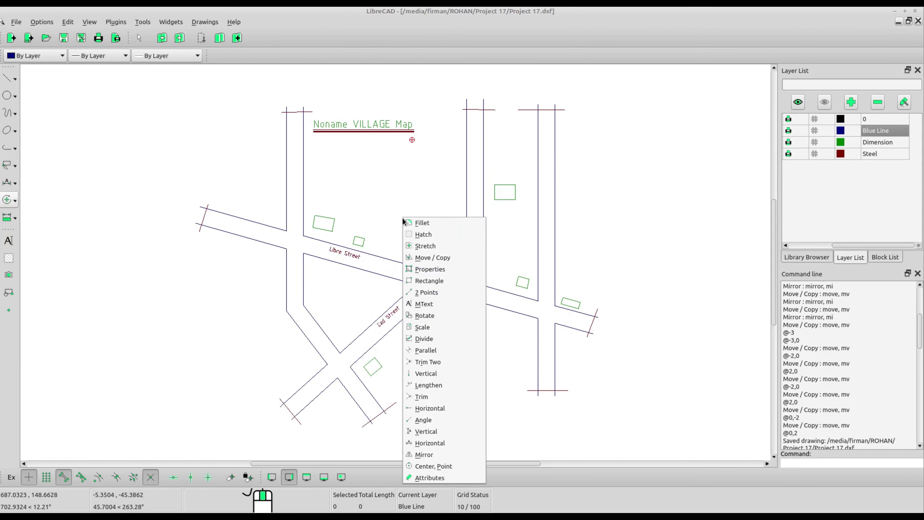
{"action": "left_click", "coordinate": [394, 201]}
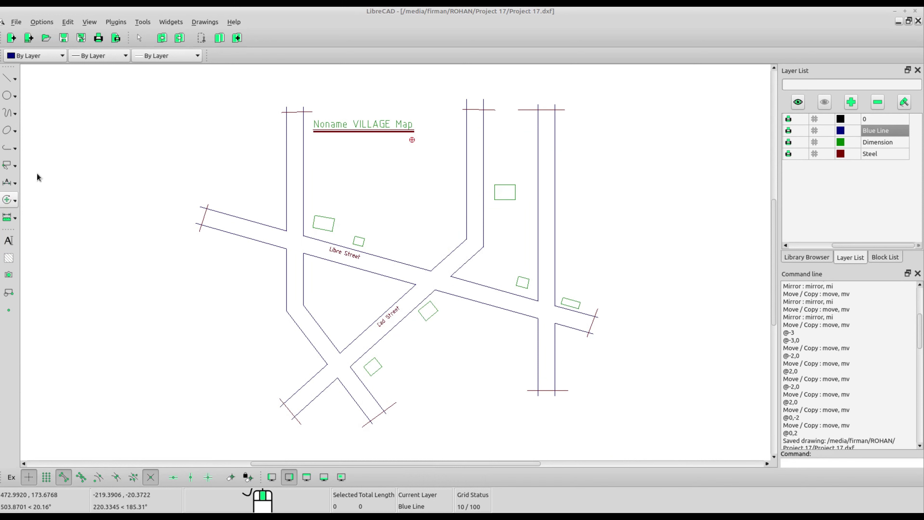
{"action": "left_click", "coordinate": [9, 204]}
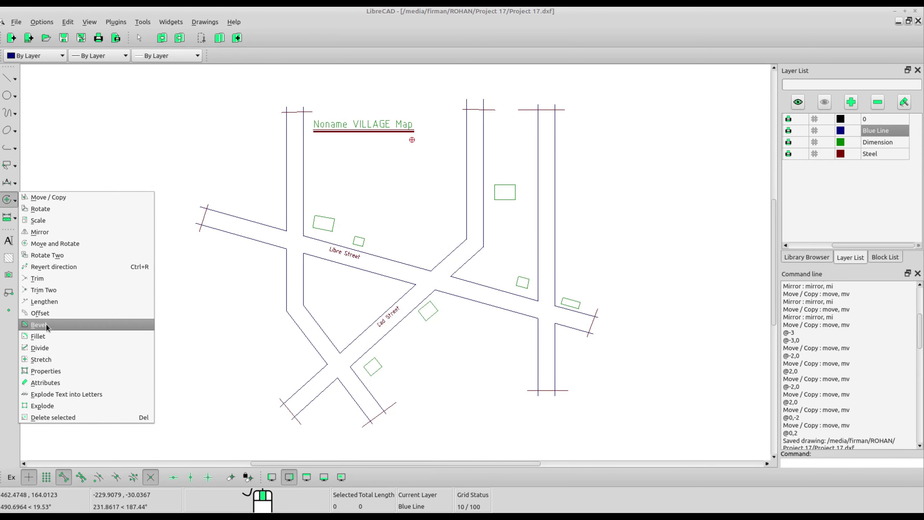
{"action": "left_click", "coordinate": [45, 336]}
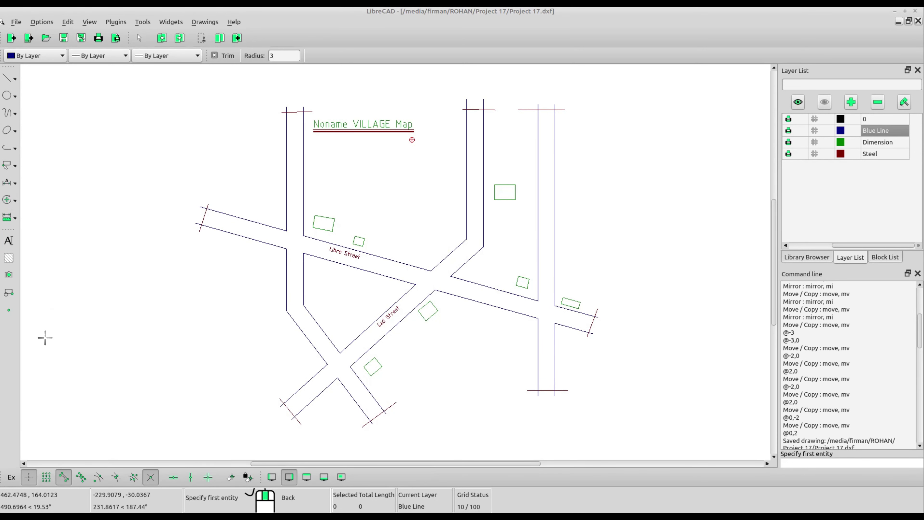
{"action": "type", "text": "4"}
Round the upper-left, lower-left, lower-right and upper-right corners of the Libre Street crossing.
{"action": "scroll", "coordinate": [298, 233], "scroll_direction": "up", "scroll_amount": 2}
{"action": "scroll", "coordinate": [299, 233], "scroll_direction": "up", "scroll_amount": 2}
{"action": "scroll", "coordinate": [298, 235], "scroll_direction": "up", "scroll_amount": 2}
{"action": "left_click", "coordinate": [299, 235]}
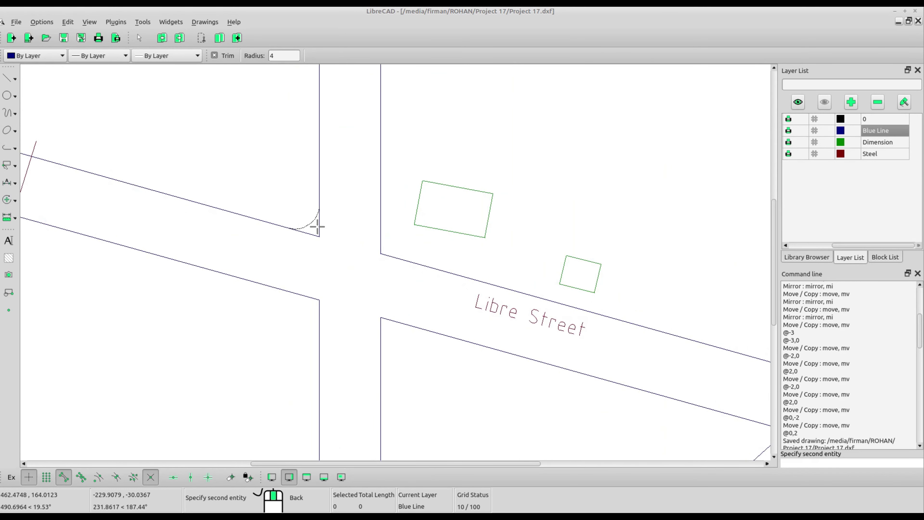
{"action": "left_click", "coordinate": [317, 227]}
{"action": "left_click", "coordinate": [298, 295]}
{"action": "left_click", "coordinate": [318, 312]}
{"action": "left_click", "coordinate": [379, 343]}
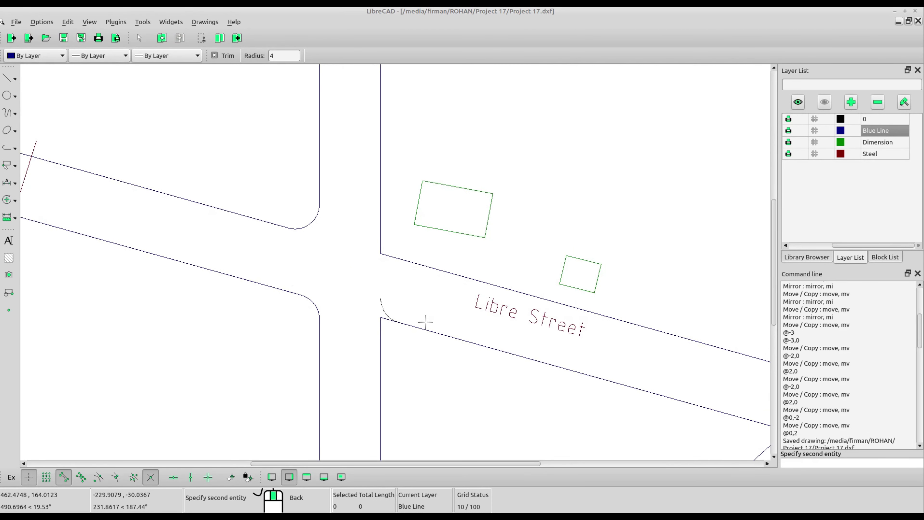
{"action": "left_click", "coordinate": [415, 332]}
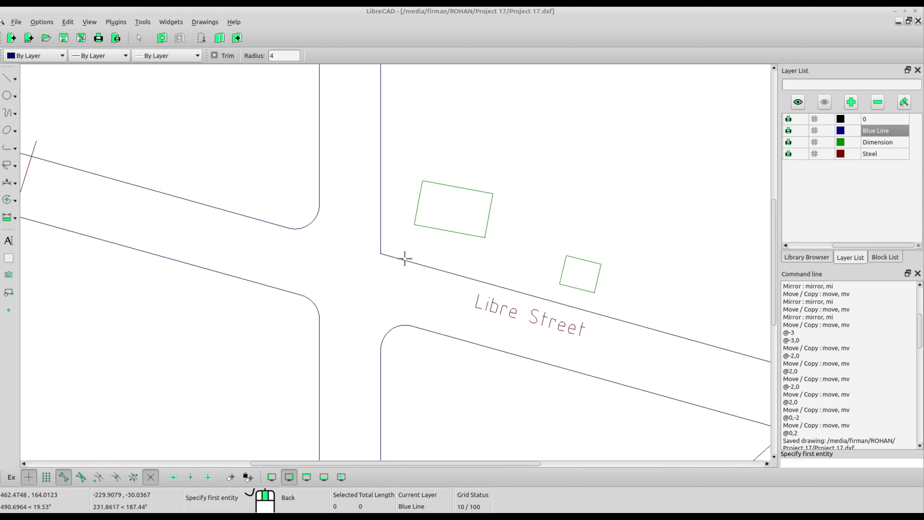
{"action": "left_click", "coordinate": [405, 258]}
{"action": "left_click", "coordinate": [384, 238]}
{"action": "middle_click_drag", "start_coordinate": [585, 342], "coordinate": [339, 217]}
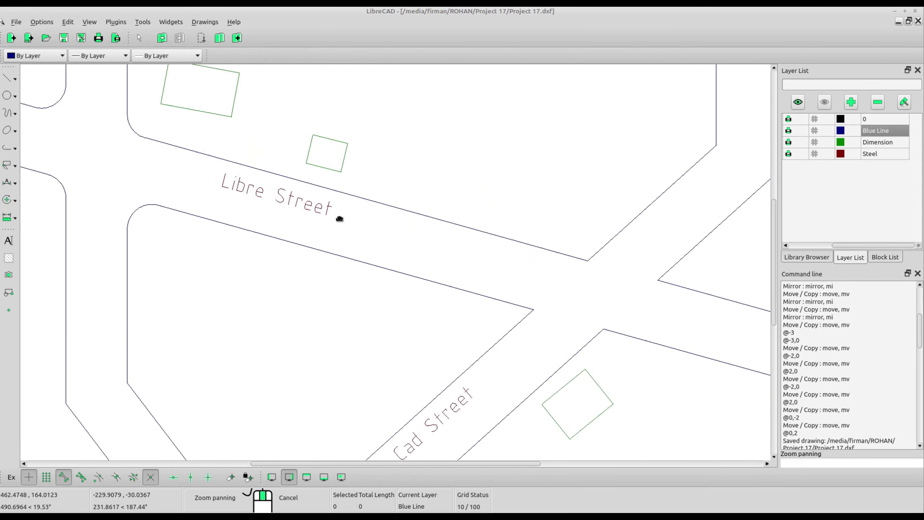
Fillet the corner between Libre Street and the diagonal street with radius 3.
{"action": "left_click", "coordinate": [516, 319]}
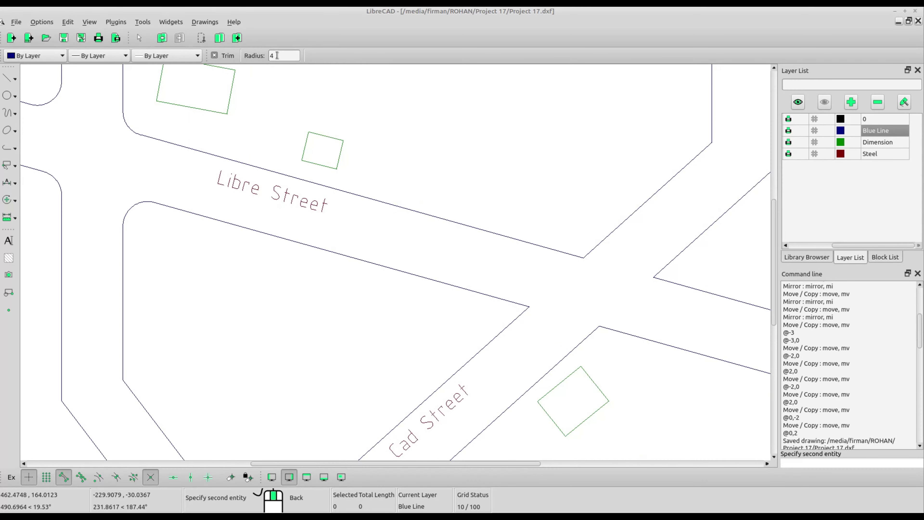
{"action": "type", "text": "3"}
{"action": "right_click", "coordinate": [500, 329]}
{"action": "left_click", "coordinate": [498, 297]}
{"action": "left_click", "coordinate": [513, 315]}
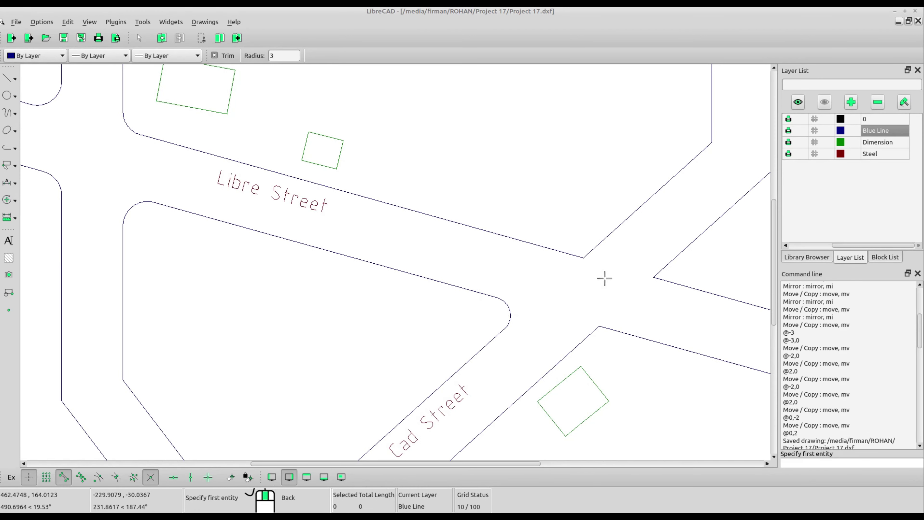
Switch to radius 4 and round three corners of the Cad Street junction.
{"action": "type", "text": "4"}
{"action": "left_click", "coordinate": [578, 254]}
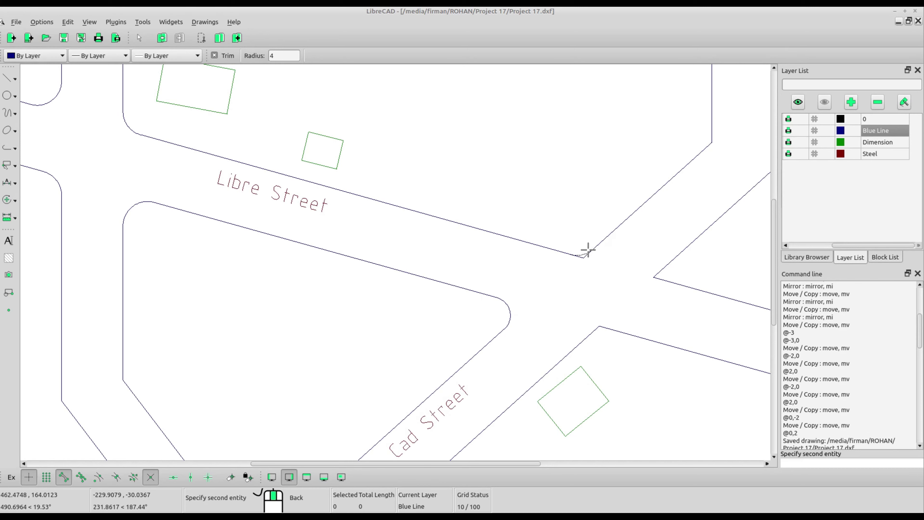
{"action": "left_click", "coordinate": [584, 252]}
{"action": "left_click", "coordinate": [663, 279]}
{"action": "left_click", "coordinate": [670, 263]}
{"action": "left_click", "coordinate": [629, 329]}
{"action": "left_click", "coordinate": [598, 331]}
Round the lower, top and left corners of the lower diagonal crossing.
{"action": "scroll", "coordinate": [618, 268], "scroll_direction": "down", "scroll_amount": 2}
{"action": "middle_click_drag", "start_coordinate": [618, 269], "coordinate": [461, 252]}
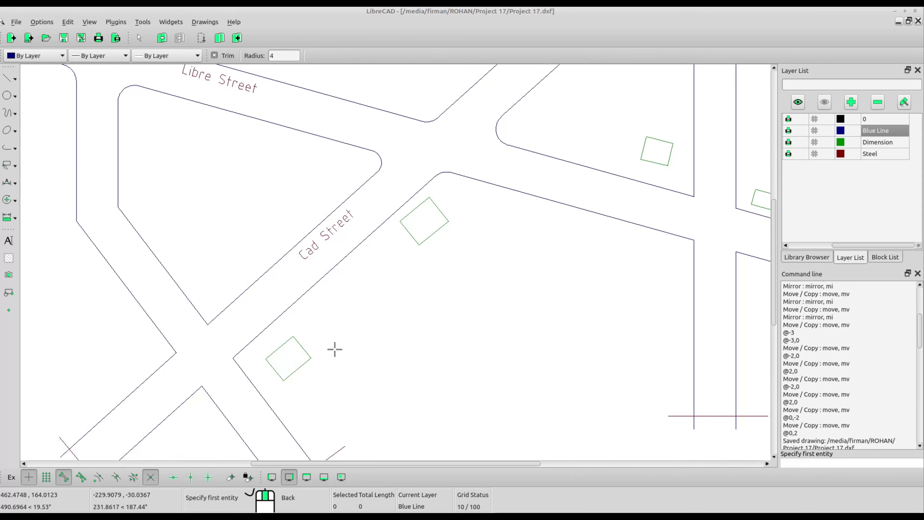
{"action": "scroll", "coordinate": [245, 385], "scroll_direction": "up", "scroll_amount": 3}
{"action": "middle_click_drag", "start_coordinate": [253, 387], "coordinate": [324, 320]}
{"action": "left_click", "coordinate": [346, 259]}
{"action": "left_click", "coordinate": [347, 215]}
{"action": "left_click", "coordinate": [316, 120]}
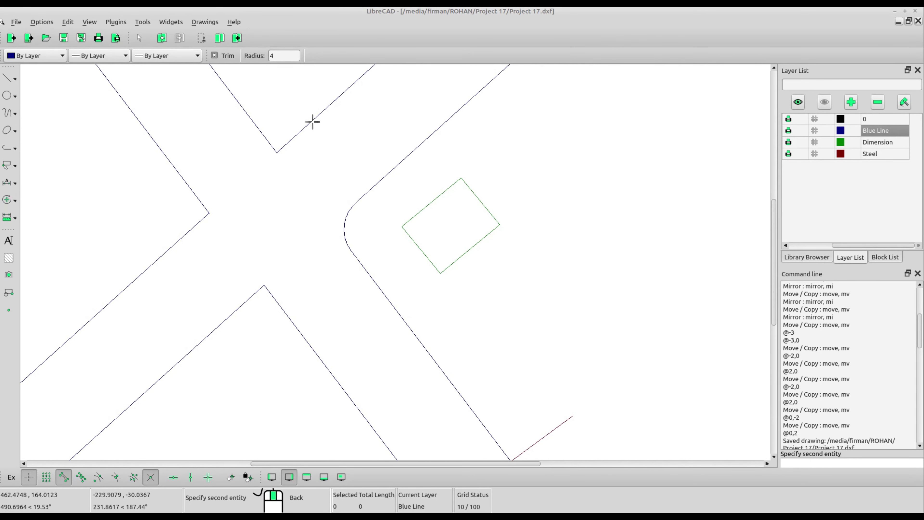
{"action": "left_click", "coordinate": [256, 122]}
{"action": "left_click", "coordinate": [202, 197]}
{"action": "left_click", "coordinate": [201, 223]}
Round the last corner of the lower crossing, then zoom out to the full street layout.
{"action": "middle_click_drag", "start_coordinate": [244, 269], "coordinate": [314, 179]}
{"action": "left_click", "coordinate": [321, 208]}
{"action": "left_click", "coordinate": [345, 208]}
{"action": "scroll", "coordinate": [363, 196], "scroll_direction": "down", "scroll_amount": 2}
{"action": "scroll", "coordinate": [377, 182], "scroll_direction": "down", "scroll_amount": 3}
{"action": "middle_click_drag", "start_coordinate": [377, 182], "coordinate": [379, 303]}
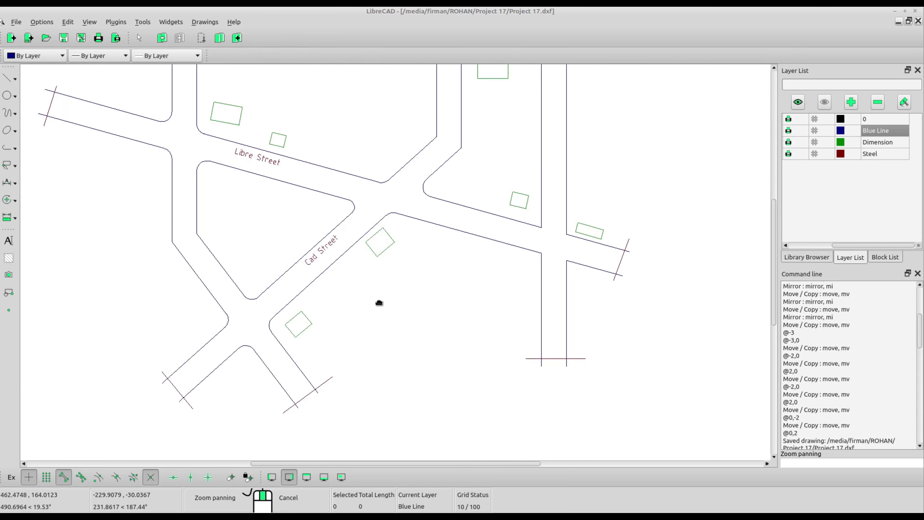
Round the left, lower and upper corners of the right-hand Libre Street crossing.
{"action": "scroll", "coordinate": [536, 262], "scroll_direction": "up", "scroll_amount": 2}
{"action": "left_click", "coordinate": [519, 260]}
{"action": "left_click", "coordinate": [503, 245]}
{"action": "left_click", "coordinate": [562, 269]}
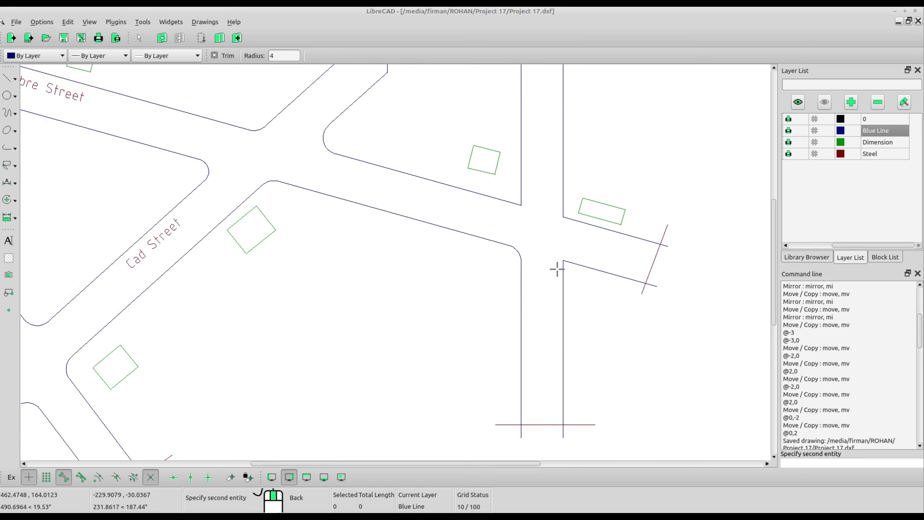
{"action": "left_click", "coordinate": [576, 264]}
{"action": "left_click", "coordinate": [512, 201]}
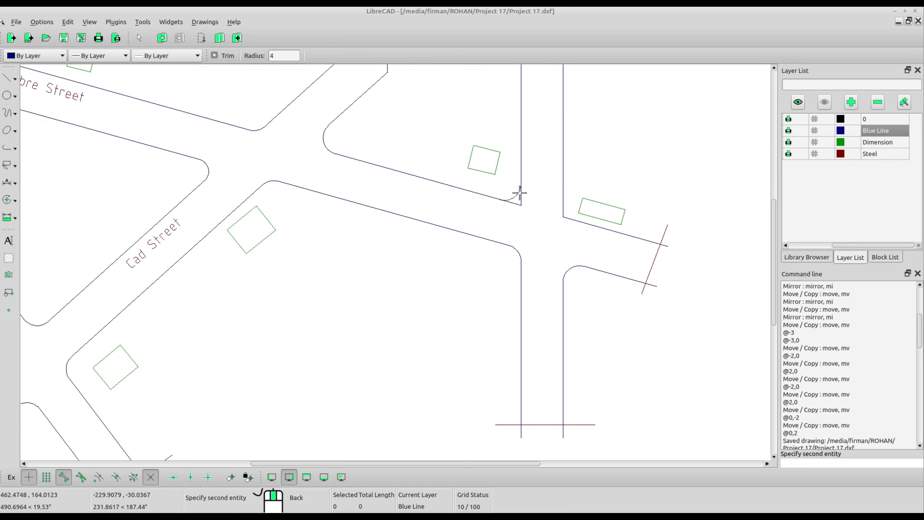
{"action": "left_click", "coordinate": [590, 223]}
Fillet the corner where the vertical street meets the diagonal street.
{"action": "scroll", "coordinate": [563, 206], "scroll_direction": "down", "scroll_amount": 2}
{"action": "mouse_move", "coordinate": [526, 145]}
{"action": "middle_mouse_down"}
{"action": "mouse_move", "coordinate": [547, 388]}
{"action": "mouse_move", "coordinate": [595, 330]}
{"action": "middle_mouse_up"}
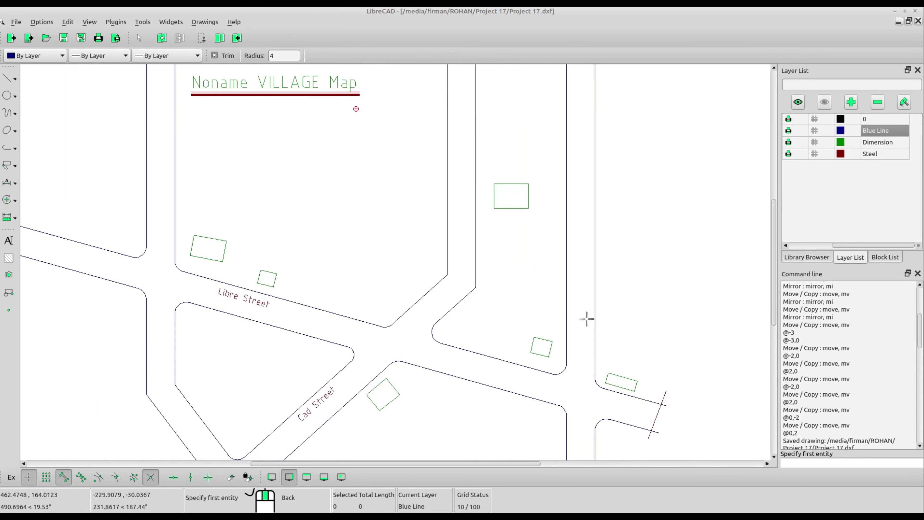
{"action": "left_click", "coordinate": [461, 299]}
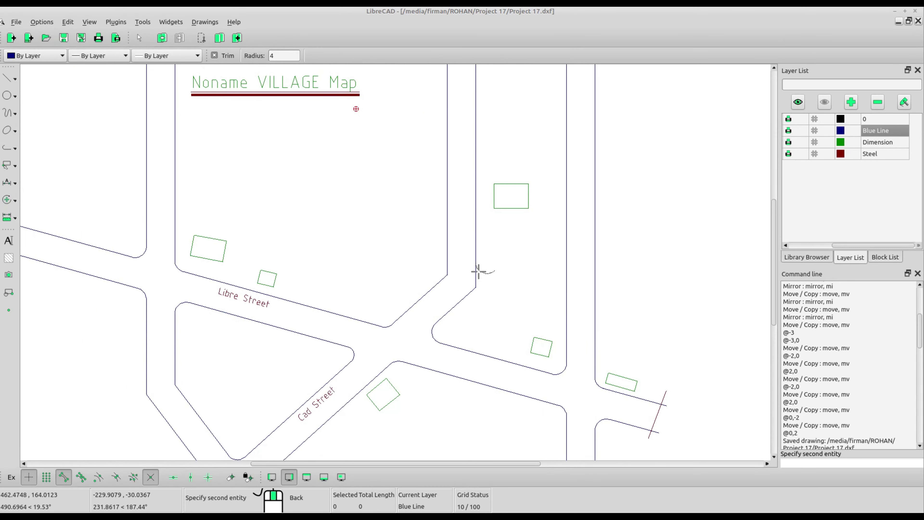
{"action": "left_click", "coordinate": [475, 280]}
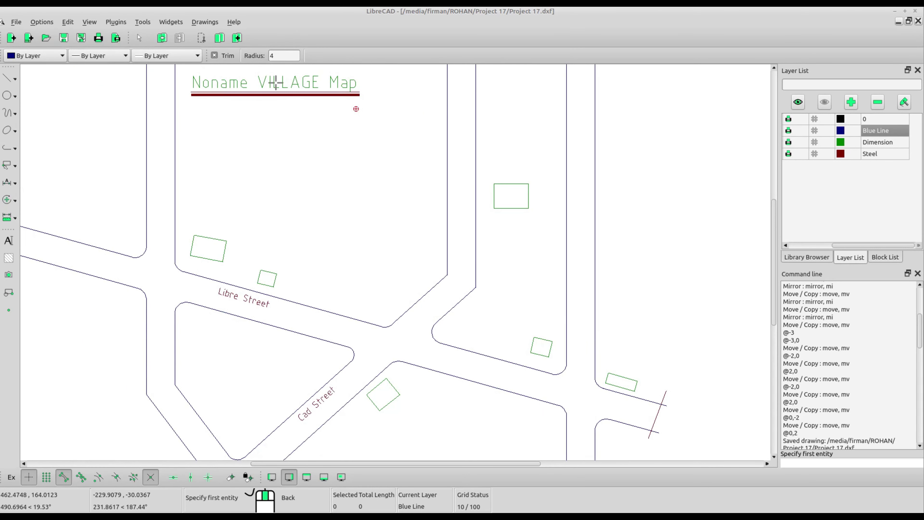
Change the fillet radius to 10 and re-round the diagonal and vertical street corners.
{"action": "right_click", "coordinate": [278, 60]}
{"action": "left_click", "coordinate": [299, 140]}
{"action": "type", "text": "10"}
{"action": "left_click", "coordinate": [467, 289]}
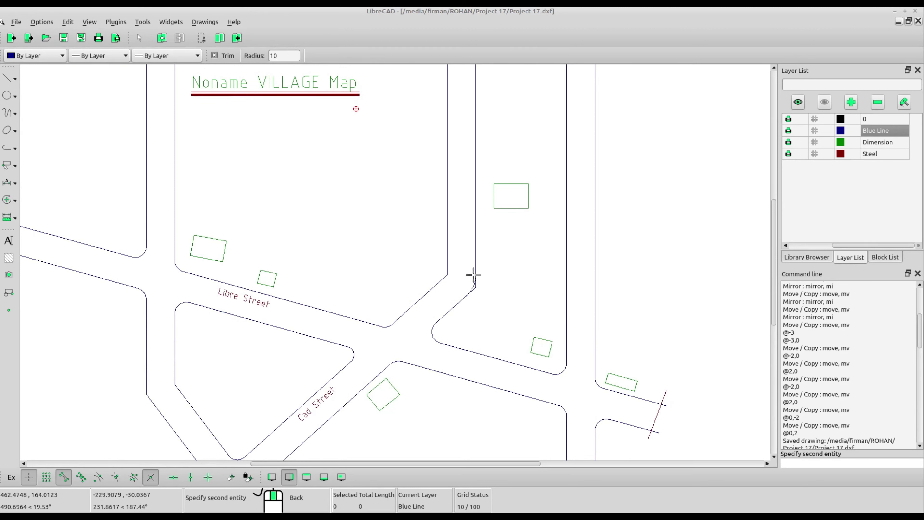
{"action": "left_click", "coordinate": [474, 275]}
{"action": "left_click", "coordinate": [433, 286]}
{"action": "left_click", "coordinate": [445, 261]}
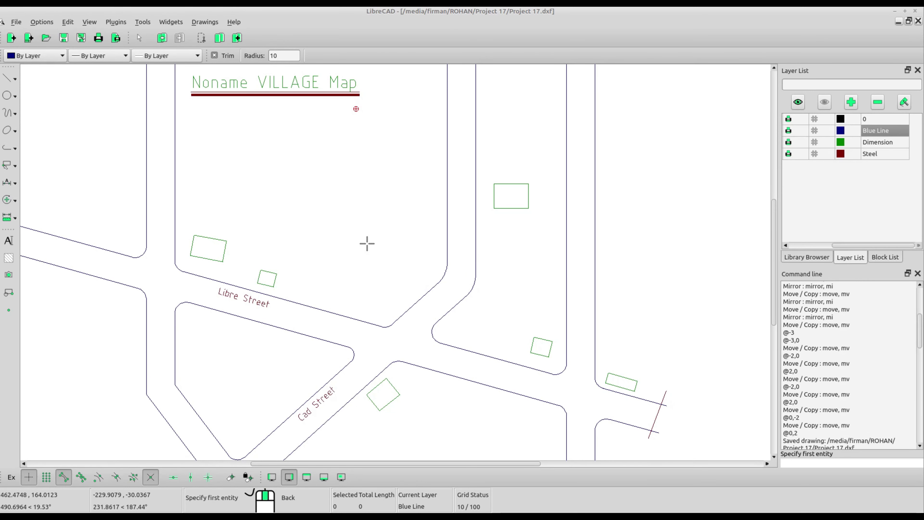
{"action": "mouse_move", "coordinate": [393, 323]}
{"action": "middle_mouse_down"}
{"action": "mouse_move", "coordinate": [377, 188]}
{"action": "mouse_move", "coordinate": [371, 237]}
{"action": "mouse_move", "coordinate": [381, 278]}
{"action": "middle_mouse_up"}
{"action": "scroll", "coordinate": [375, 195], "scroll_direction": "down", "scroll_amount": 2}
{"action": "scroll", "coordinate": [382, 280], "scroll_direction": "down", "scroll_amount": 2}
{"action": "scroll", "coordinate": [382, 279], "scroll_direction": "up", "scroll_amount": 1}
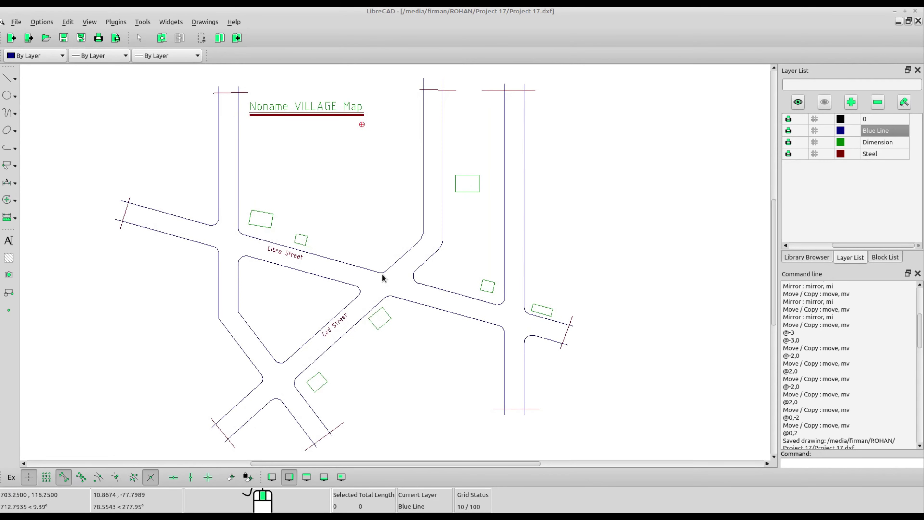